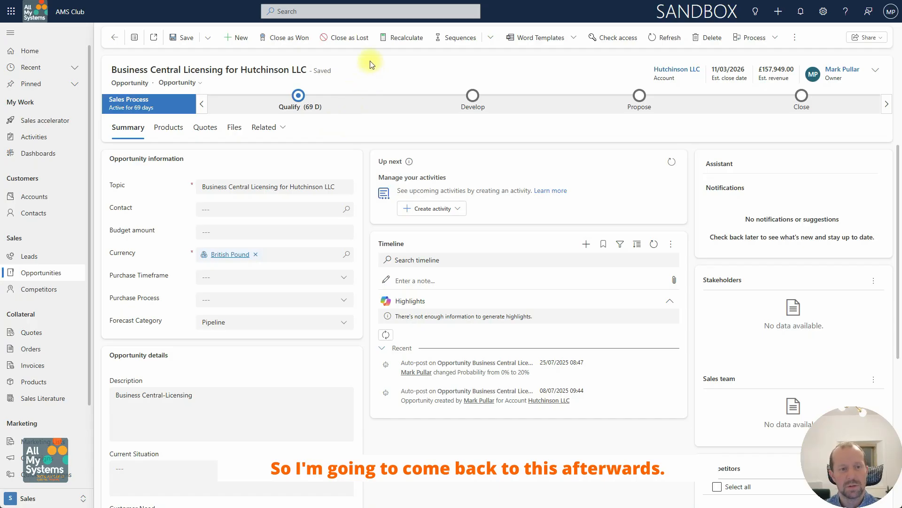
# - Search for the calling contact by full name, open the contact record and go to the linked Atkins-Wells account
pyautogui.click(334, 14)
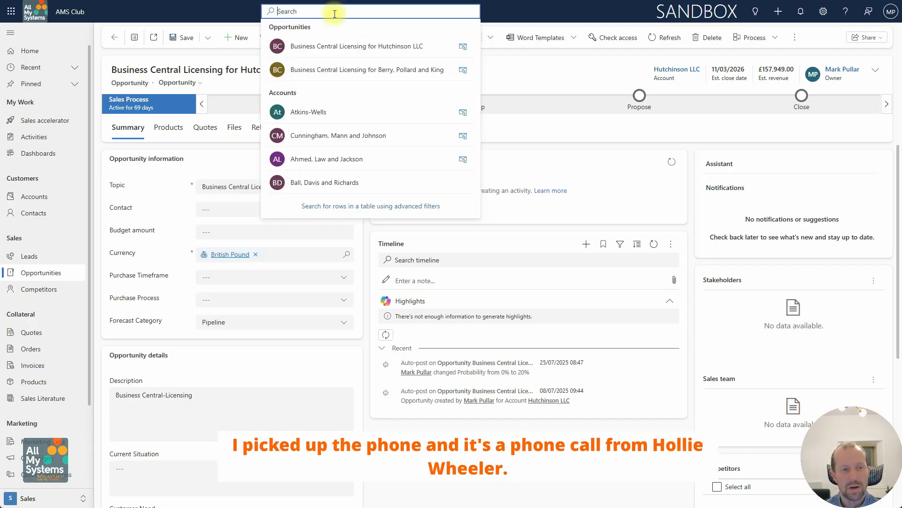
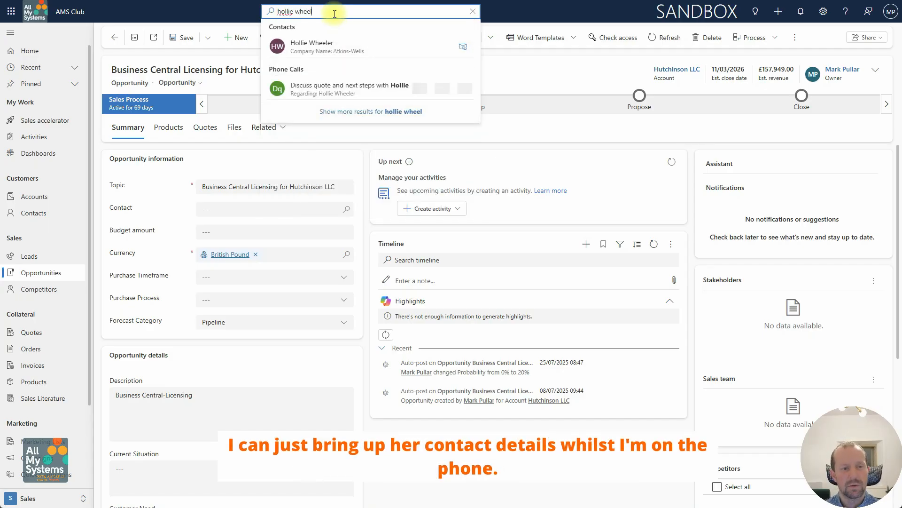
pyautogui.click(333, 45)
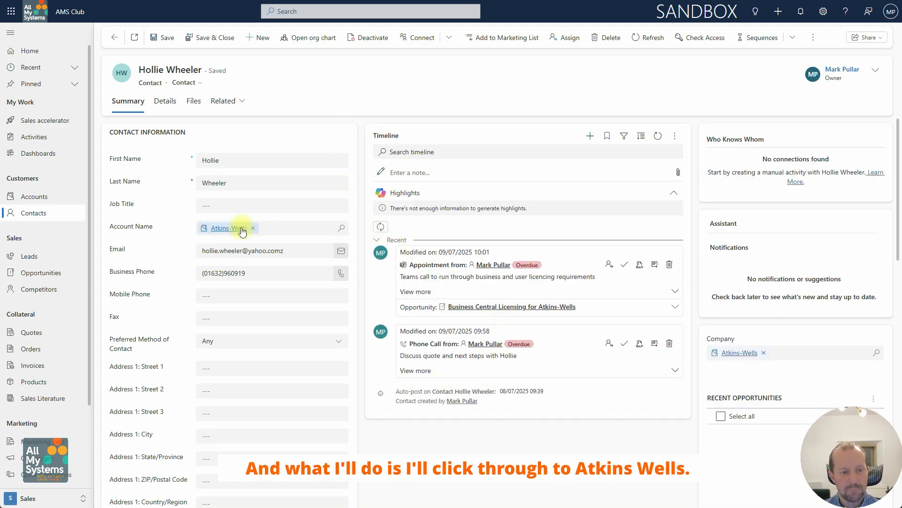
pyautogui.click(221, 229)
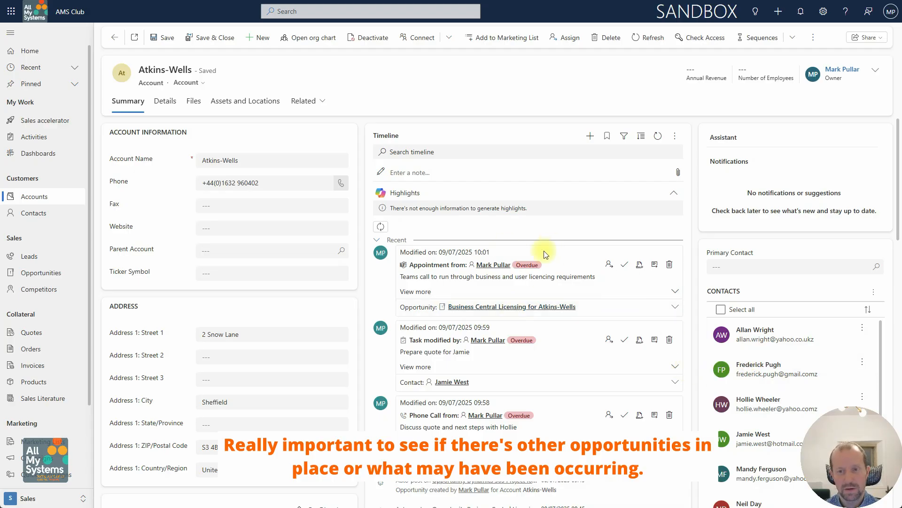
# - Quick-create a phone call activity and set its direction to Incoming
pyautogui.click(780, 14)
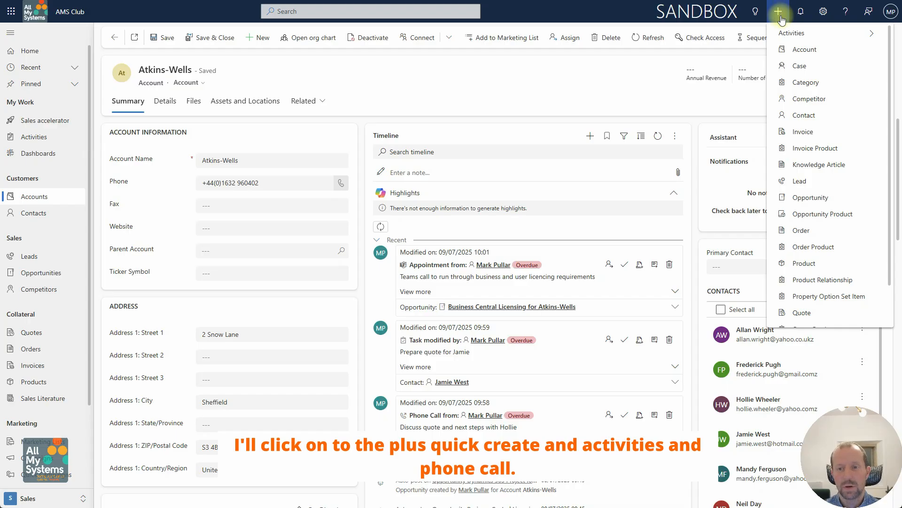
pyautogui.click(786, 32)
pyautogui.click(805, 113)
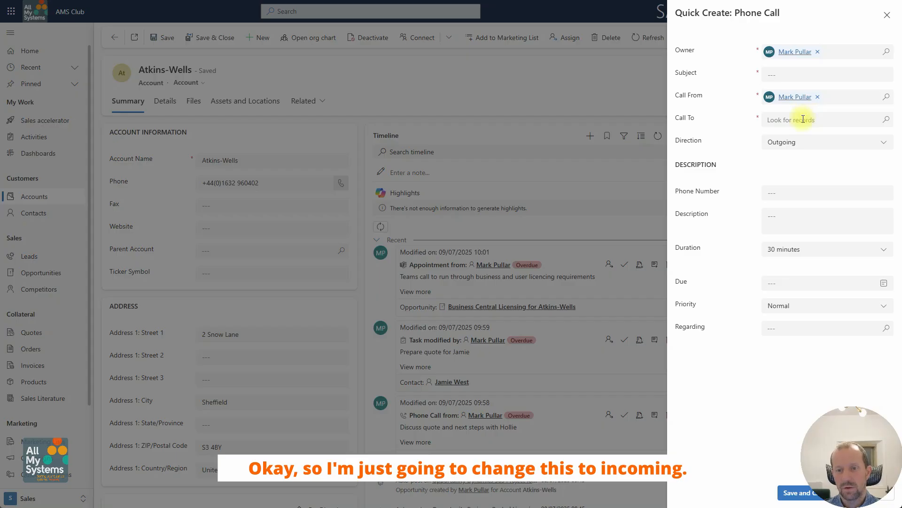
pyautogui.click(789, 146)
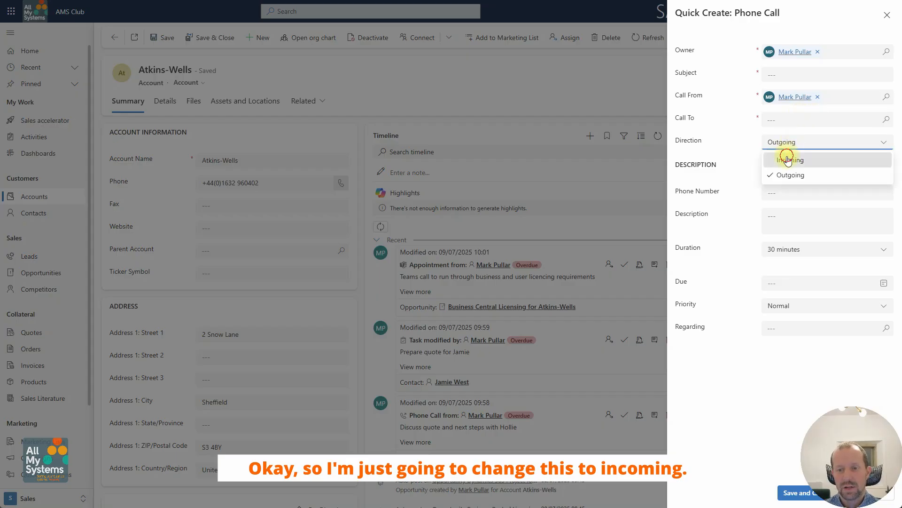
pyautogui.click(789, 158)
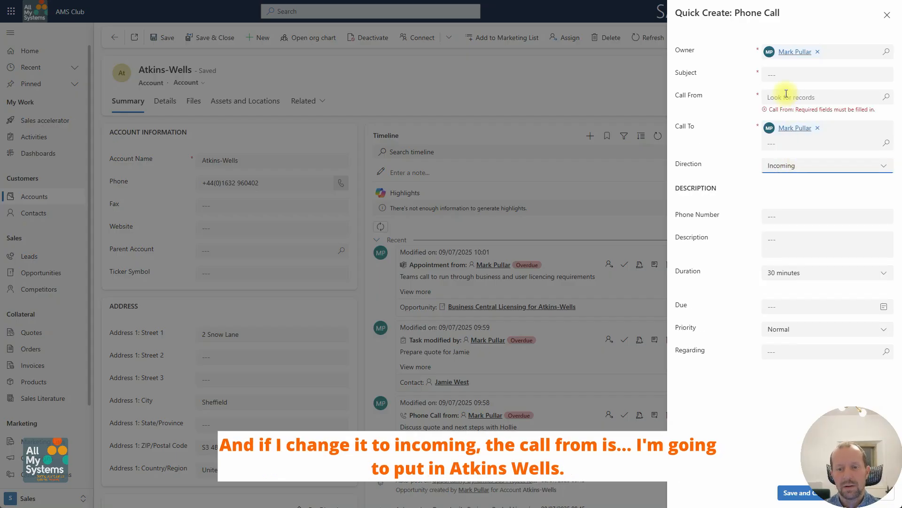
# - Set Call From to the Atkins-Wells account and enter the subject "Interested in new product range"
pyautogui.click(800, 97)
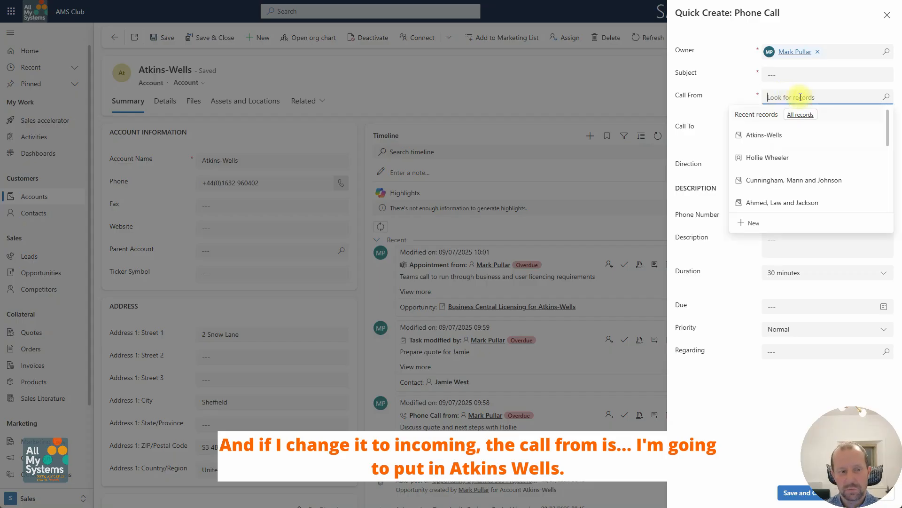
pyautogui.write('atkins')
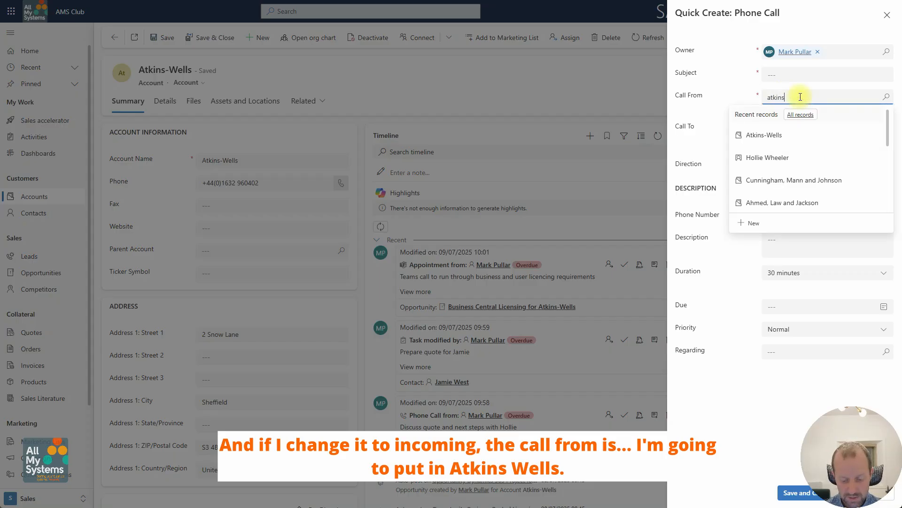
pyautogui.write('-wells')
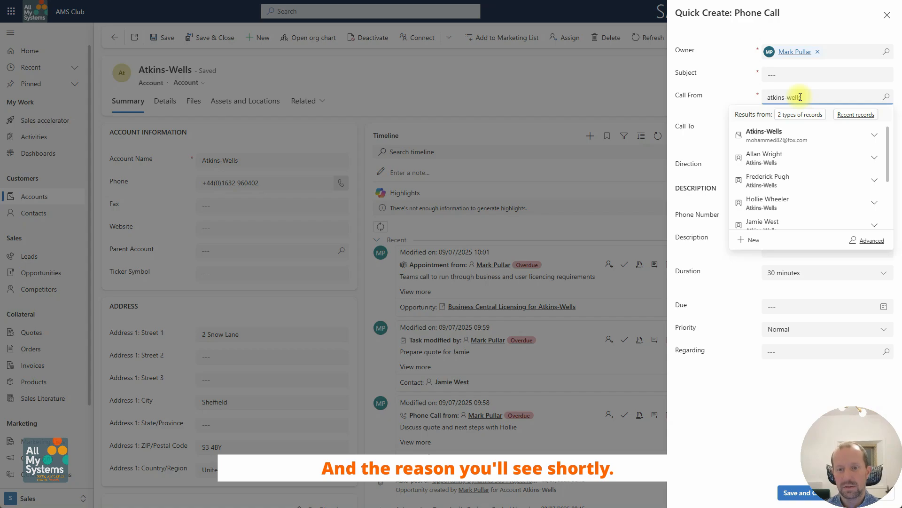
pyautogui.click(785, 133)
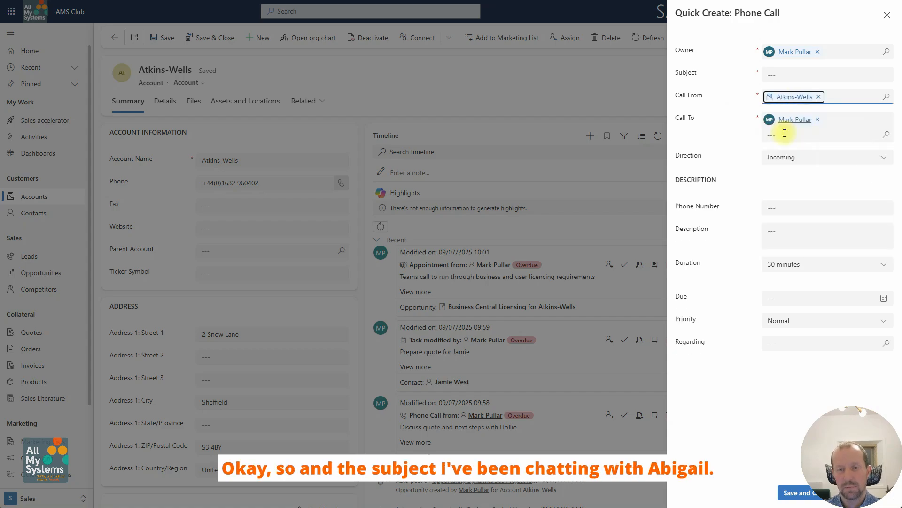
pyautogui.click(775, 74)
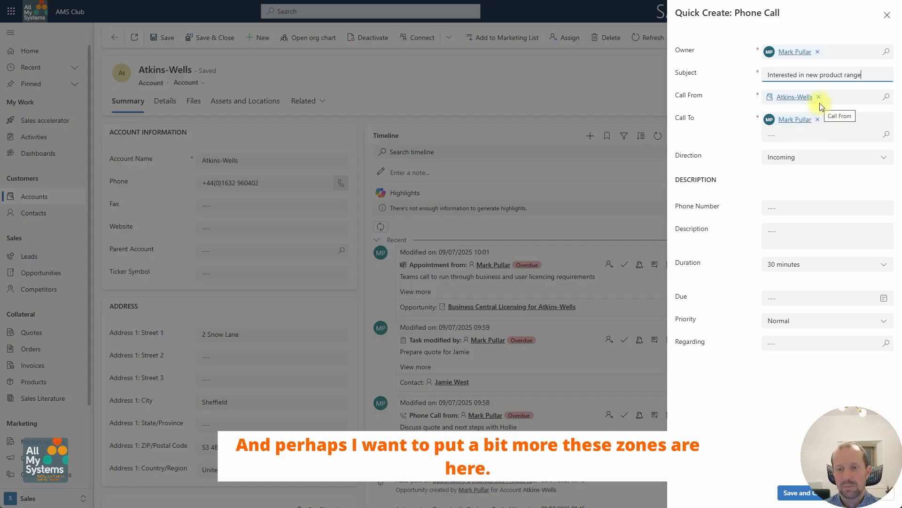
# - Describe the call as the contact's full name followed by "been watching website videos", and save and close the phone call
pyautogui.click(796, 238)
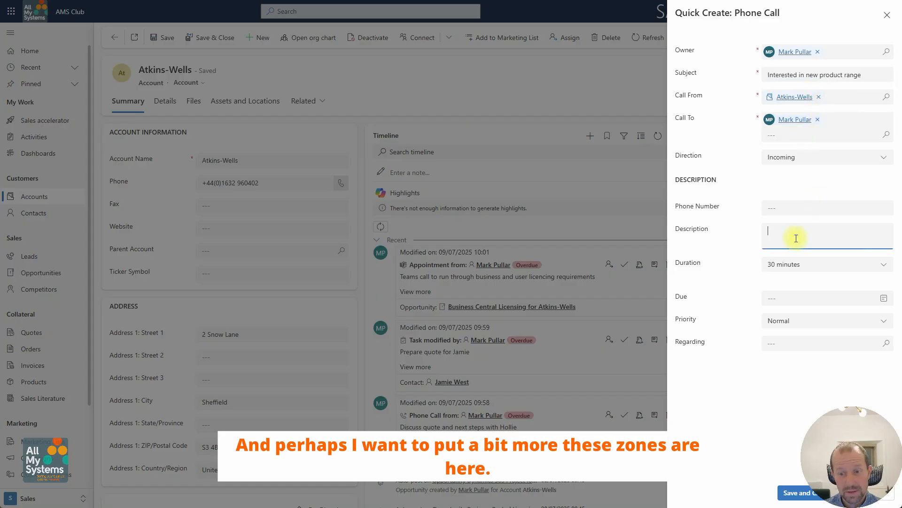
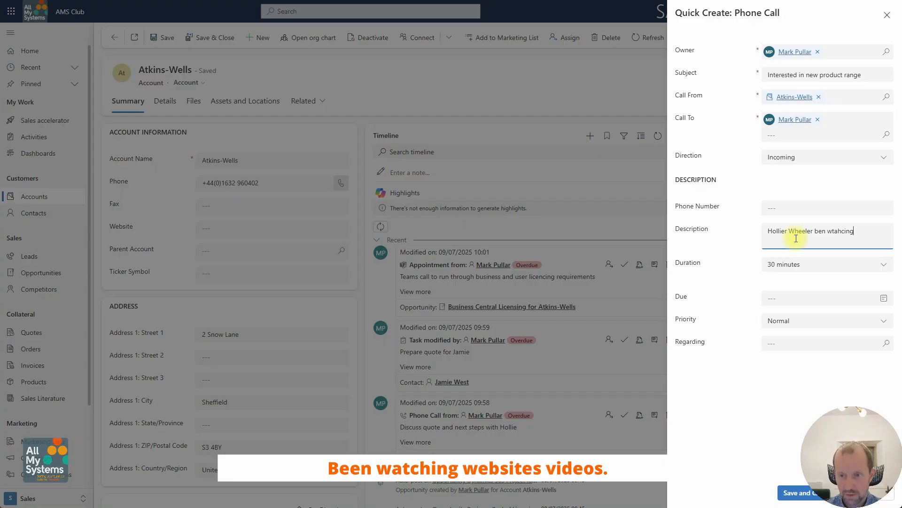
pyautogui.hotkey('ctrl', 'shift', 'Left')
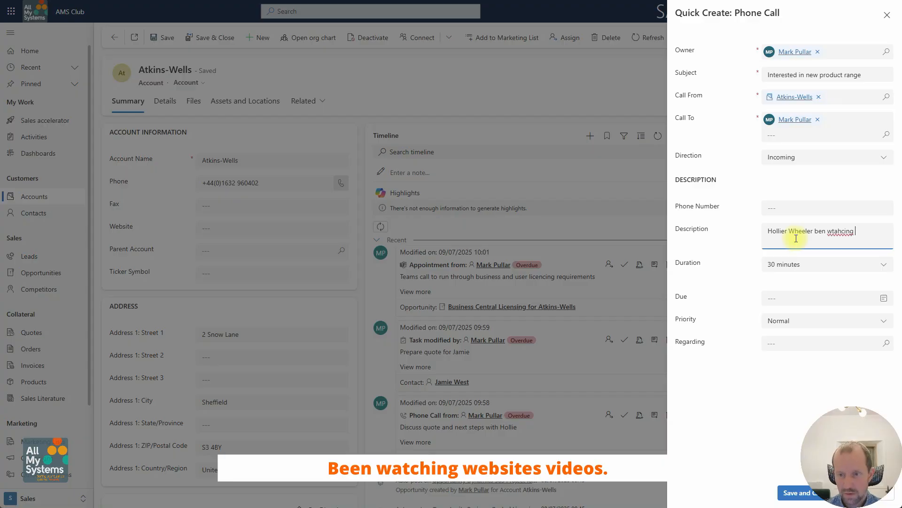
pyautogui.hotkey('ctrl', 'shift', 'Left')
pyautogui.write('bee')
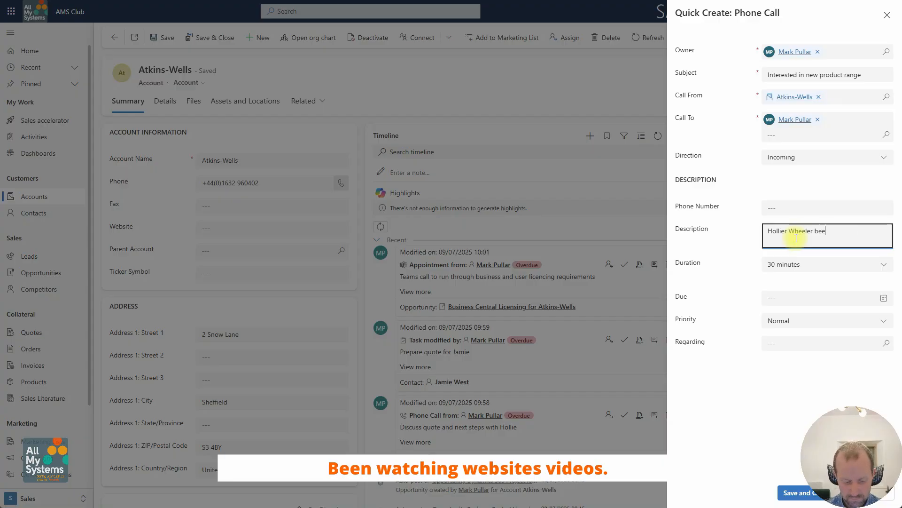
pyautogui.write('n watching websi')
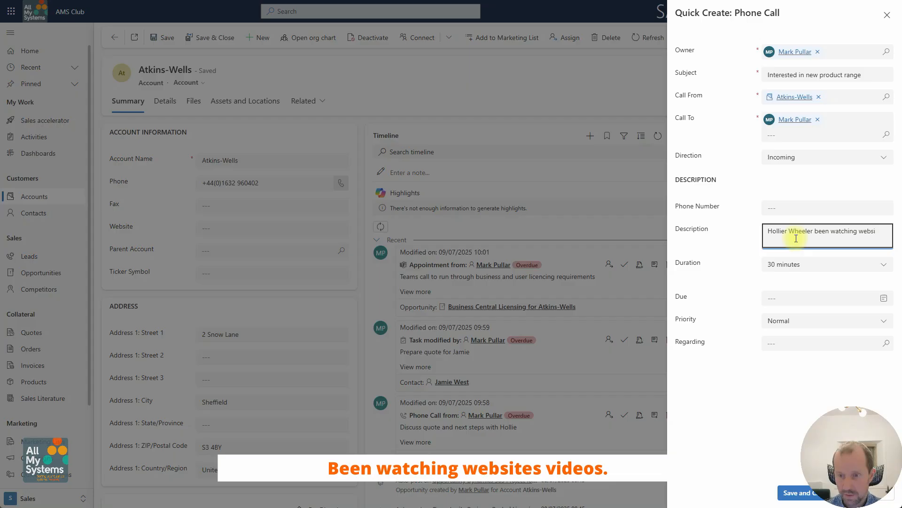
pyautogui.write('te videos')
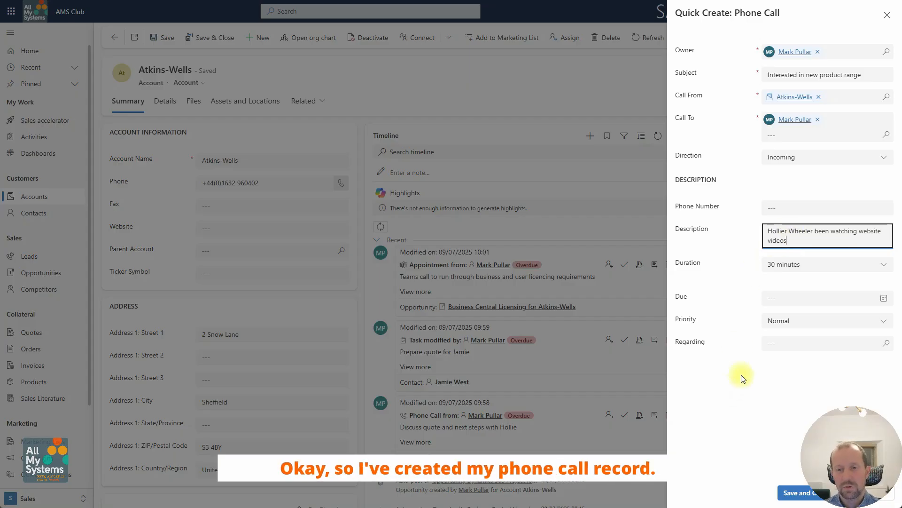
pyautogui.click(794, 492)
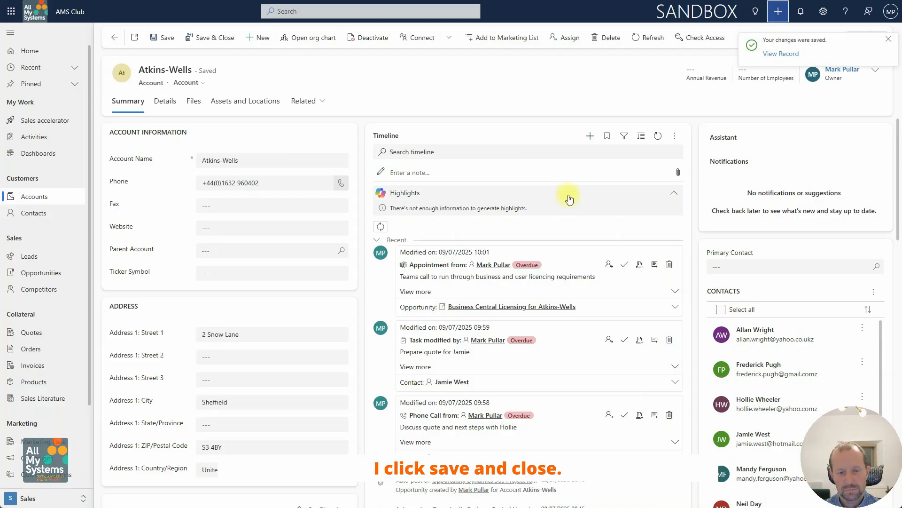
# - Open the saved phone call record and convert it to an opportunity for Atkins-Wells, keeping the default conversion options
pyautogui.click(779, 55)
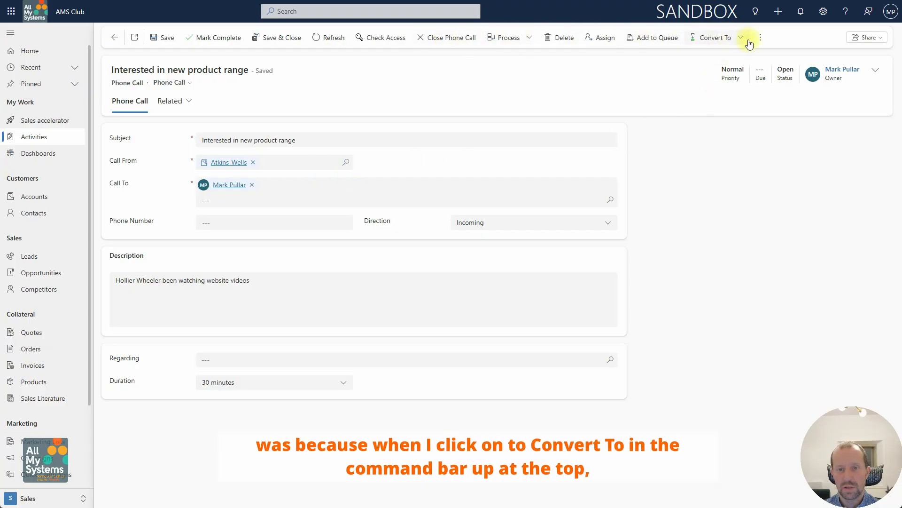
pyautogui.click(723, 41)
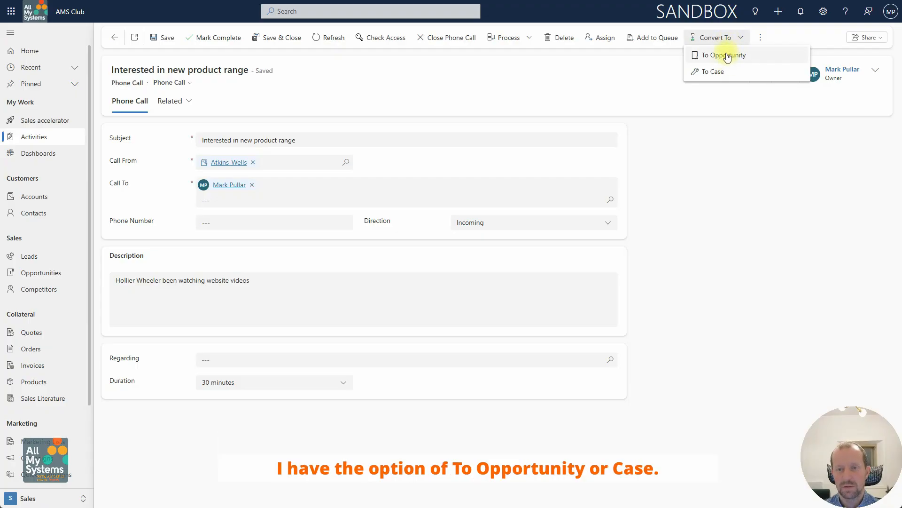
pyautogui.click(727, 55)
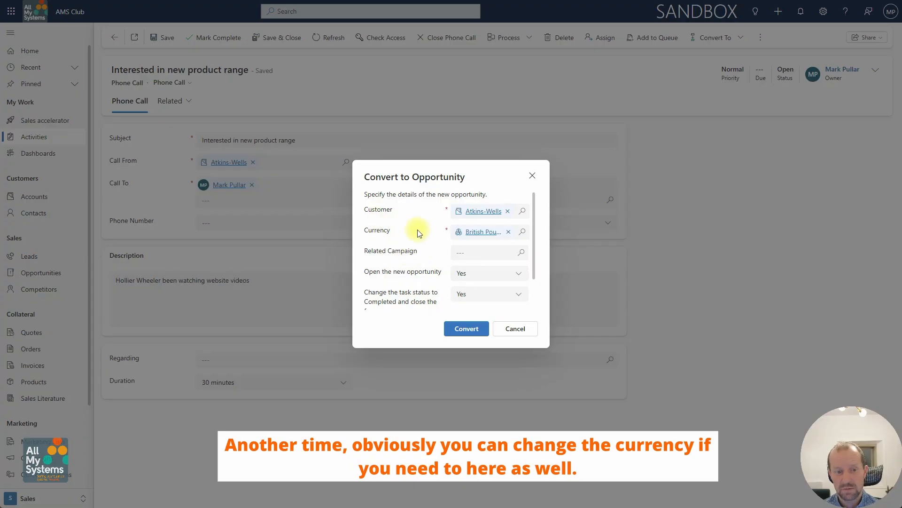
pyautogui.scroll(-1, 435, 247)
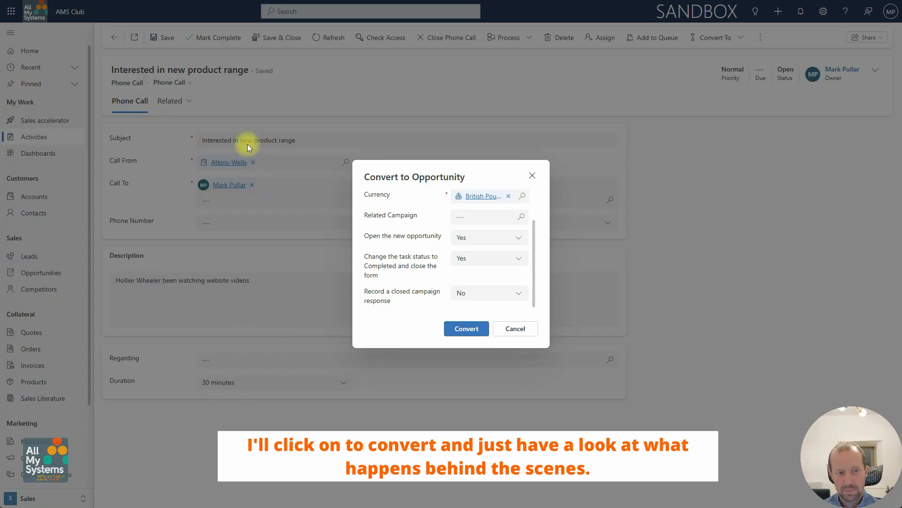
pyautogui.click(463, 329)
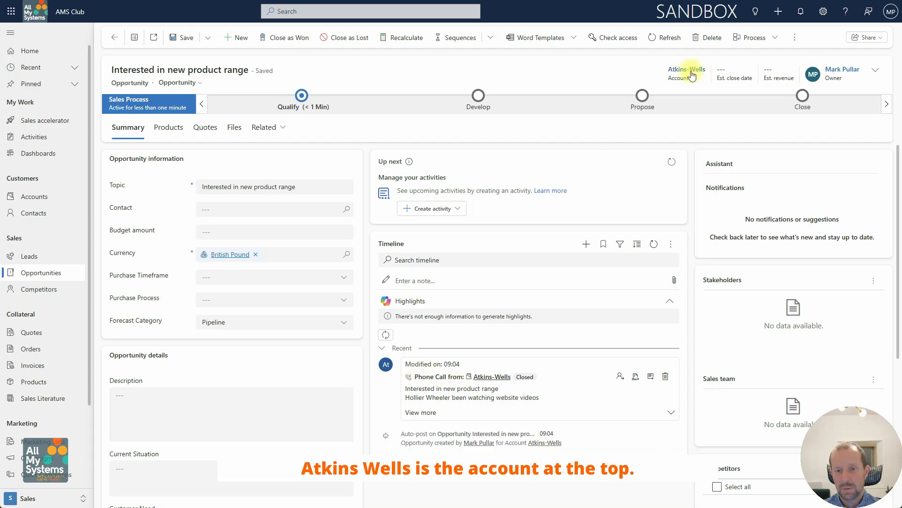
# - Set the opportunity's contact to the person who called and save the opportunity
pyautogui.click(246, 210)
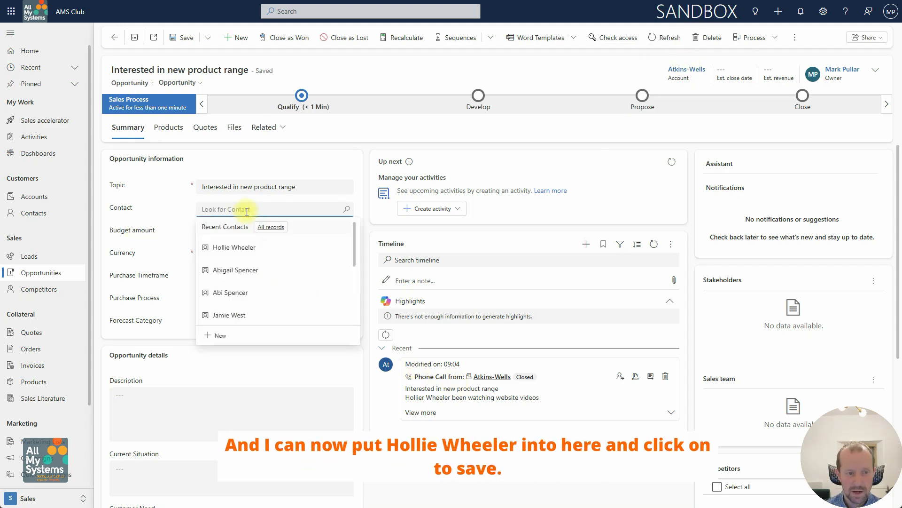
pyautogui.click(240, 245)
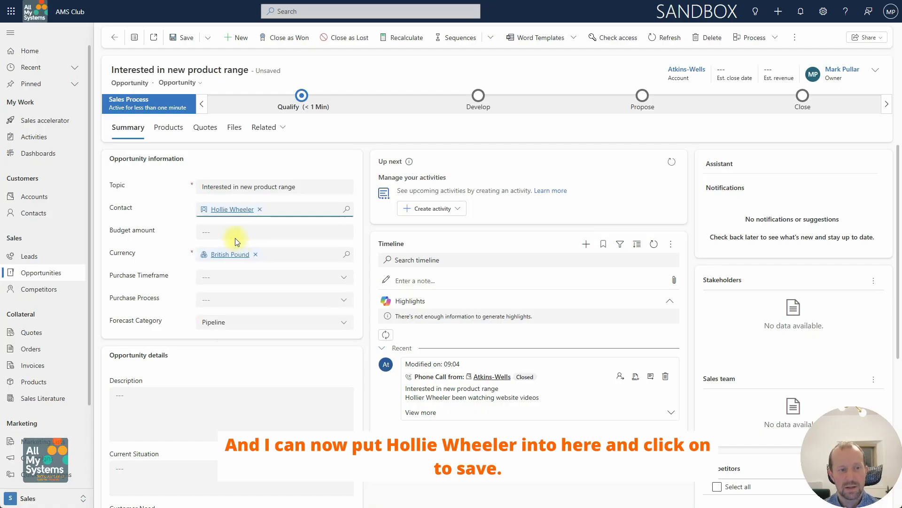
pyautogui.click(181, 37)
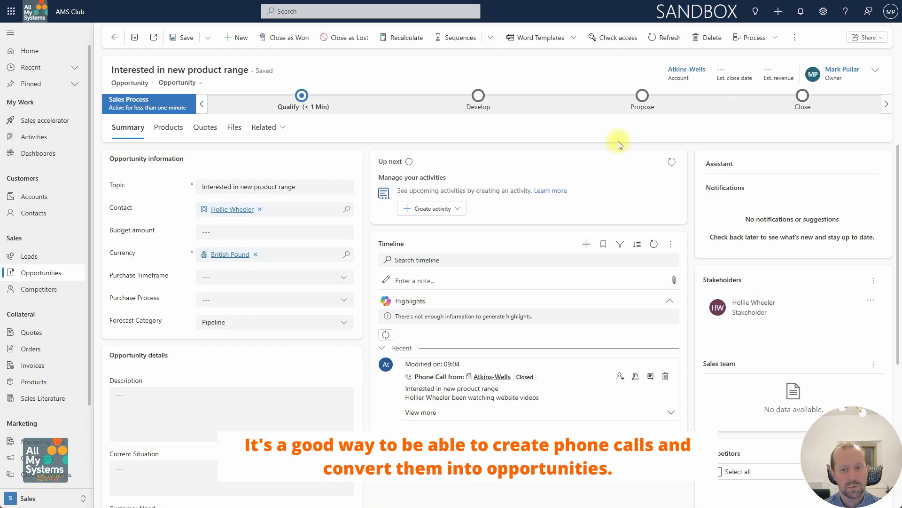
# - Open the Atkins-Wells account linked to the opportunity
pyautogui.click(683, 72)
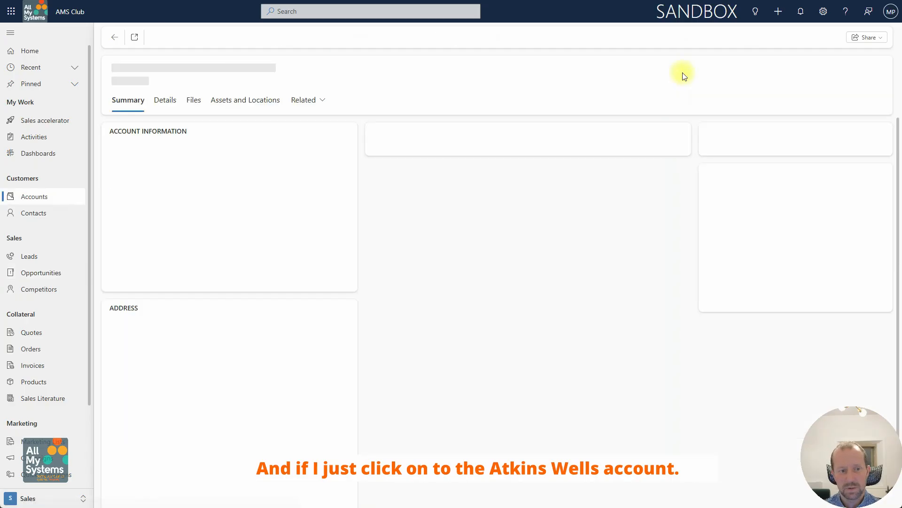